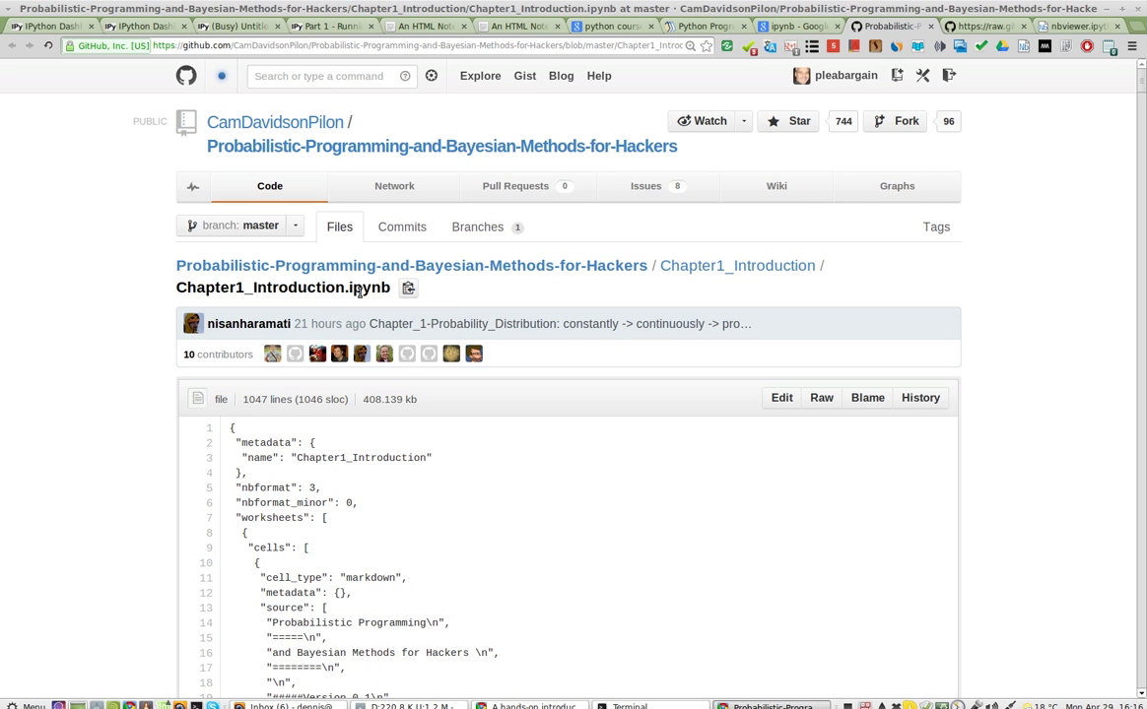
- Try loading the GitHub notebook page in nbviewer, which returns 400 Bad Request
left_click(783, 26)
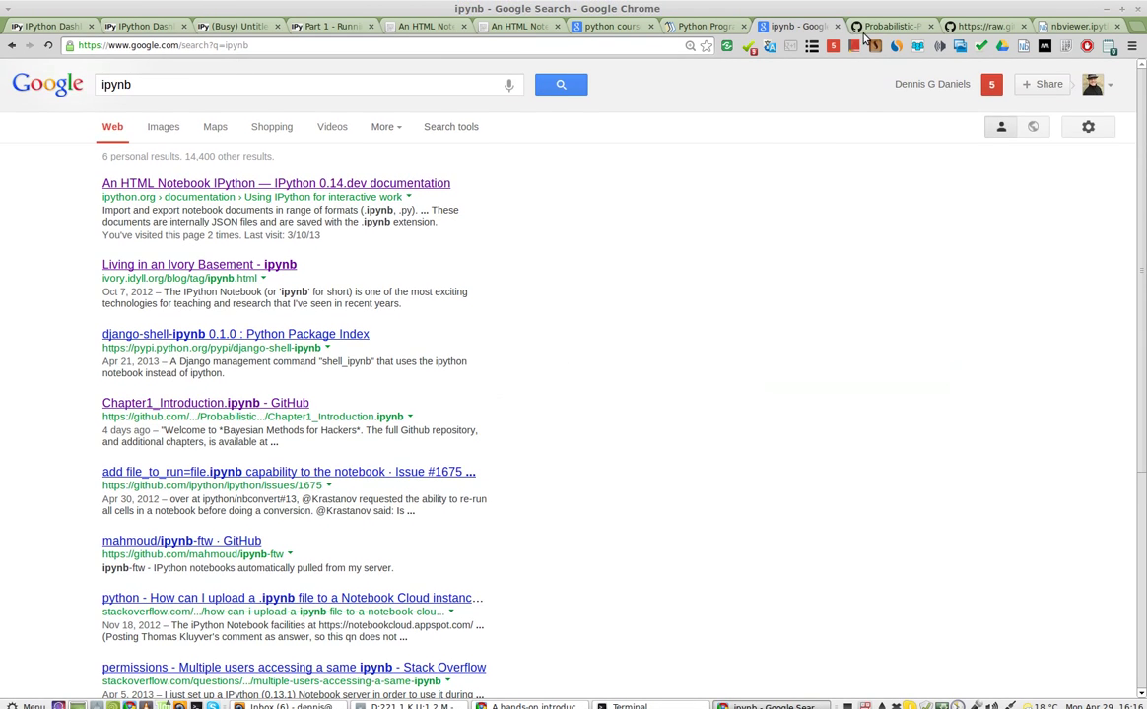
left_click(872, 30)
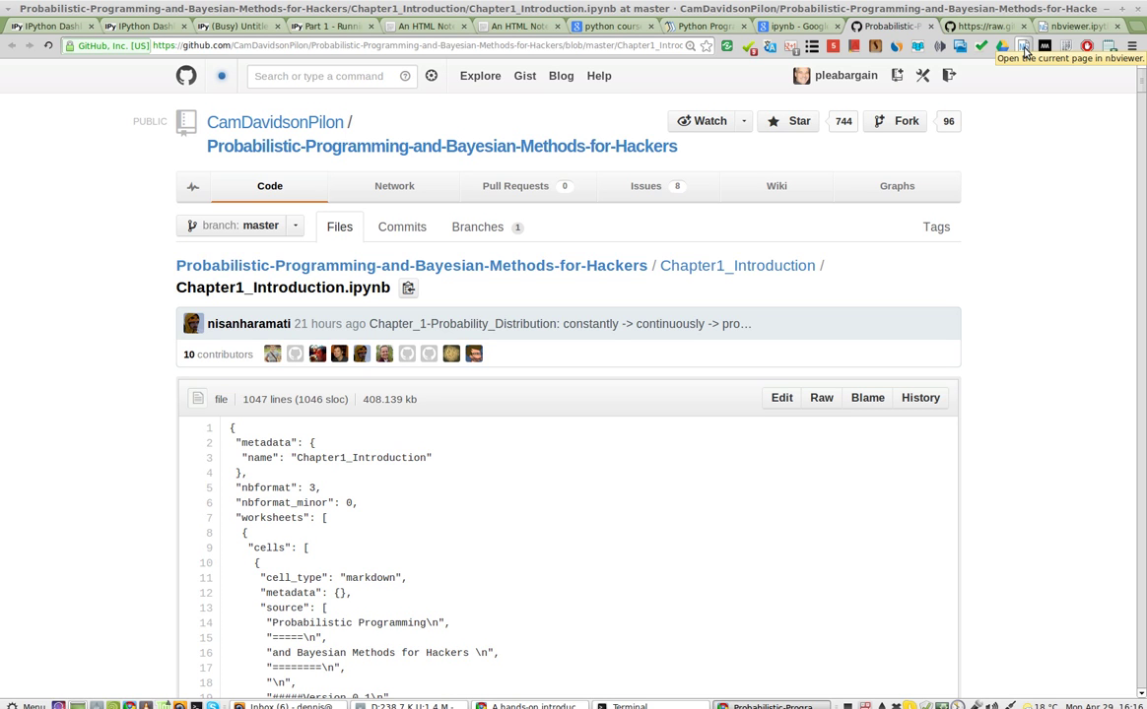
left_click(631, 45)
key("End")
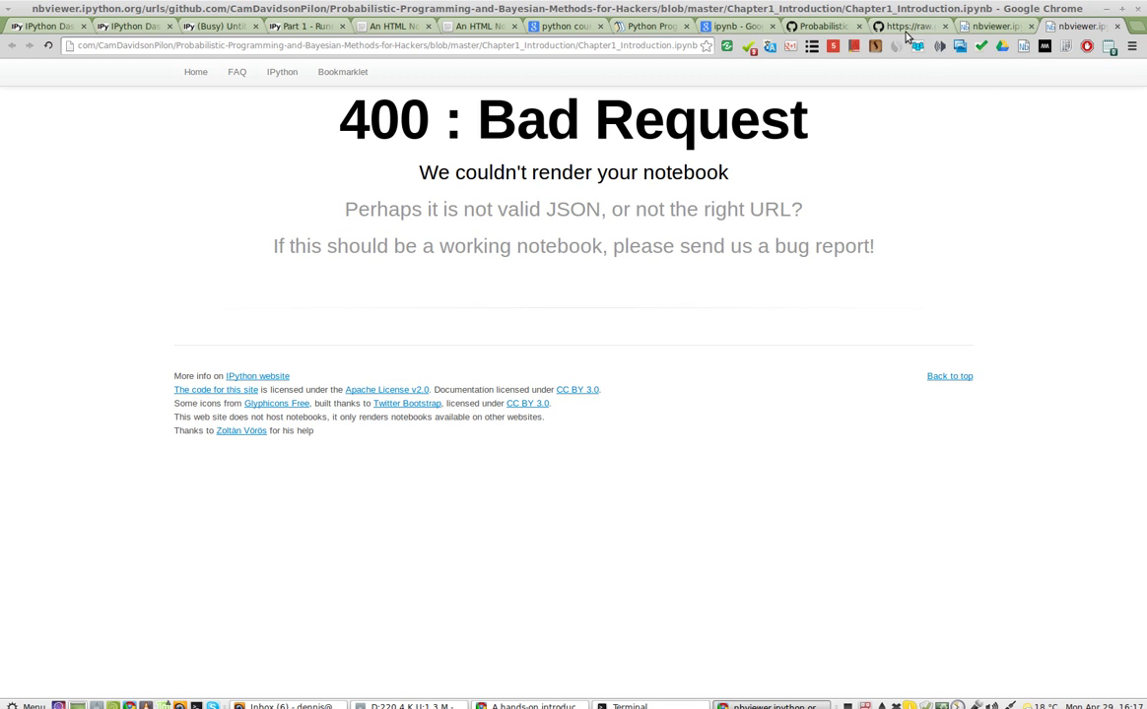
left_click(826, 27)
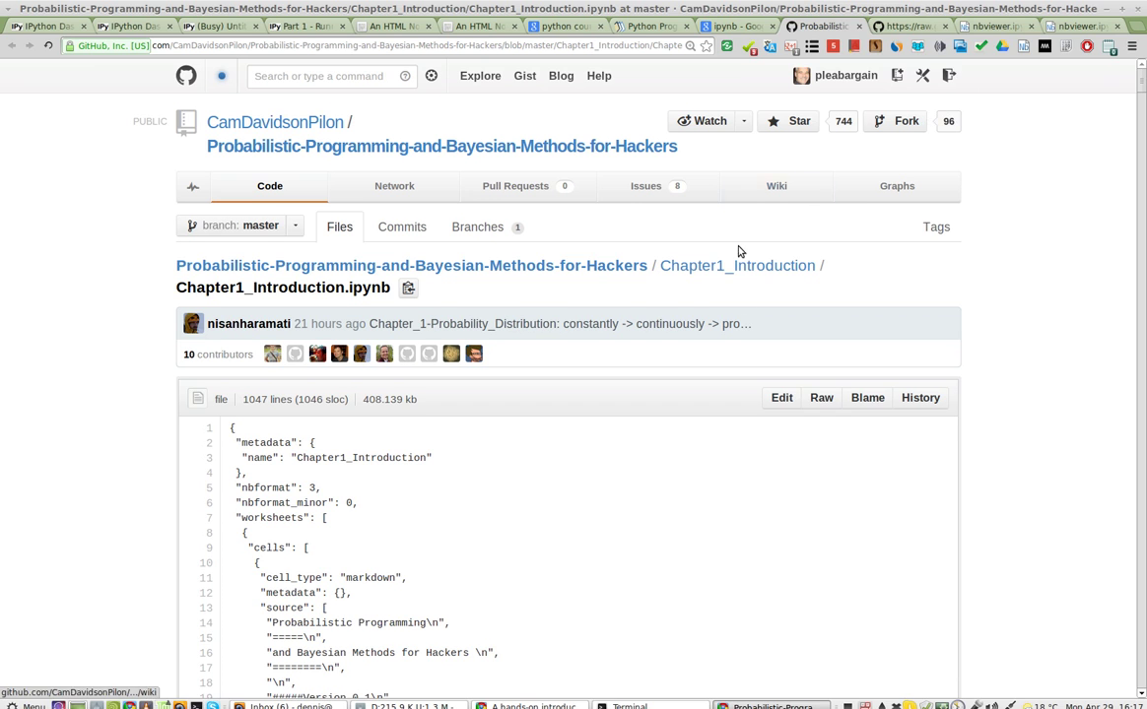
- Open the notebook's Raw JSON, close leftover nbviewer tabs, and render it with the nbviewer extension
left_click(822, 392)
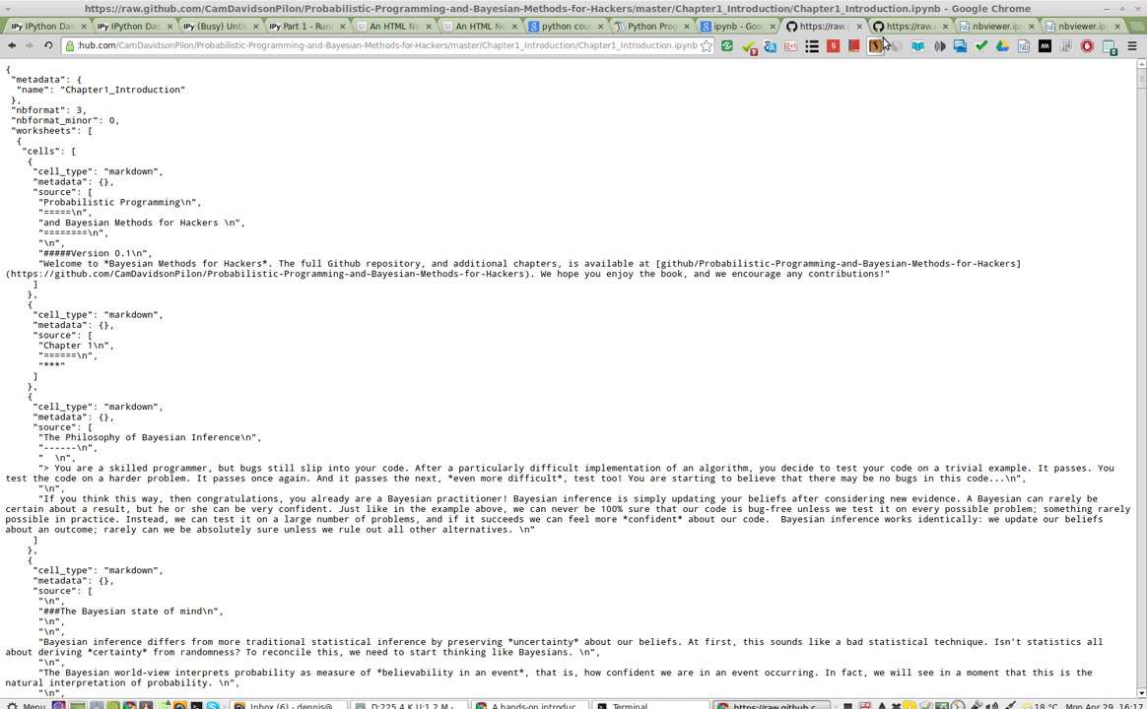
left_click(1031, 25)
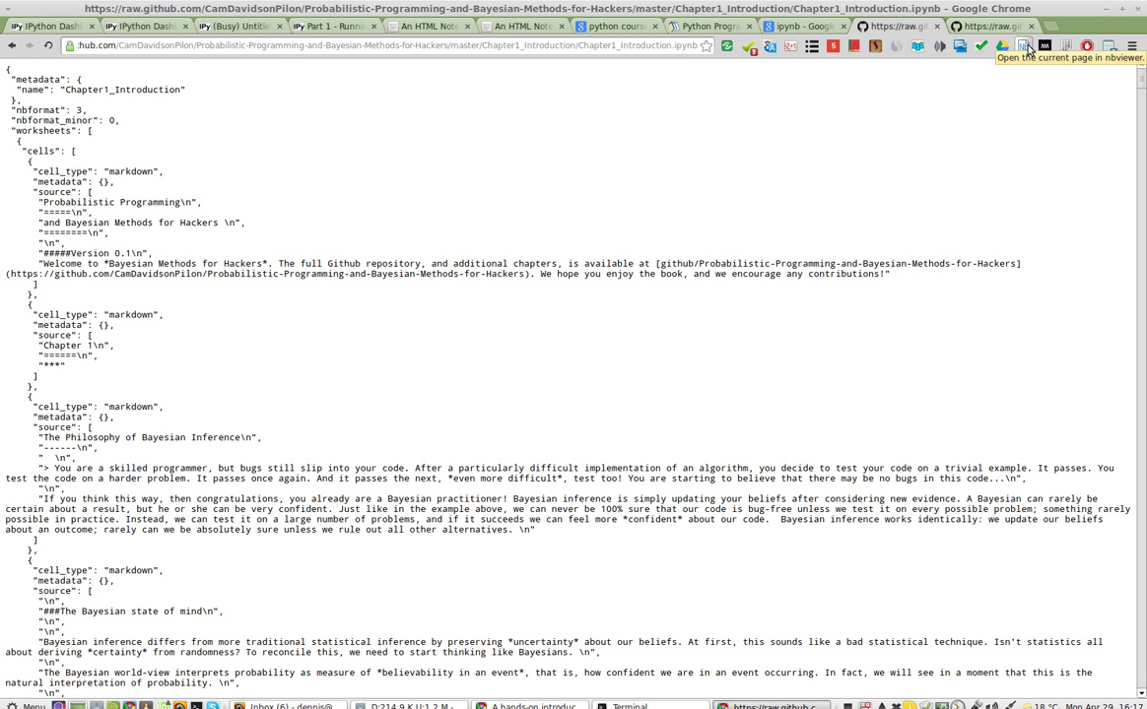
left_click(1026, 47)
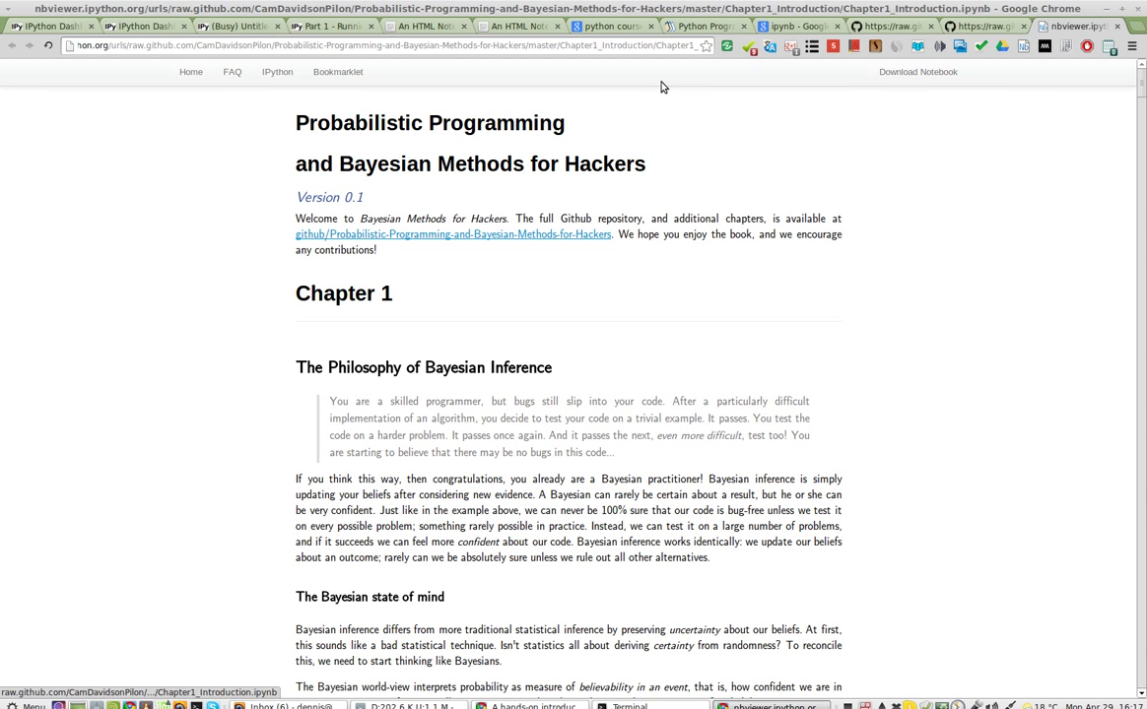
- Browse nbviewer's Home, FAQ, the IPython site and the Bookmarklet post, ending on the FAQ
left_click(191, 73)
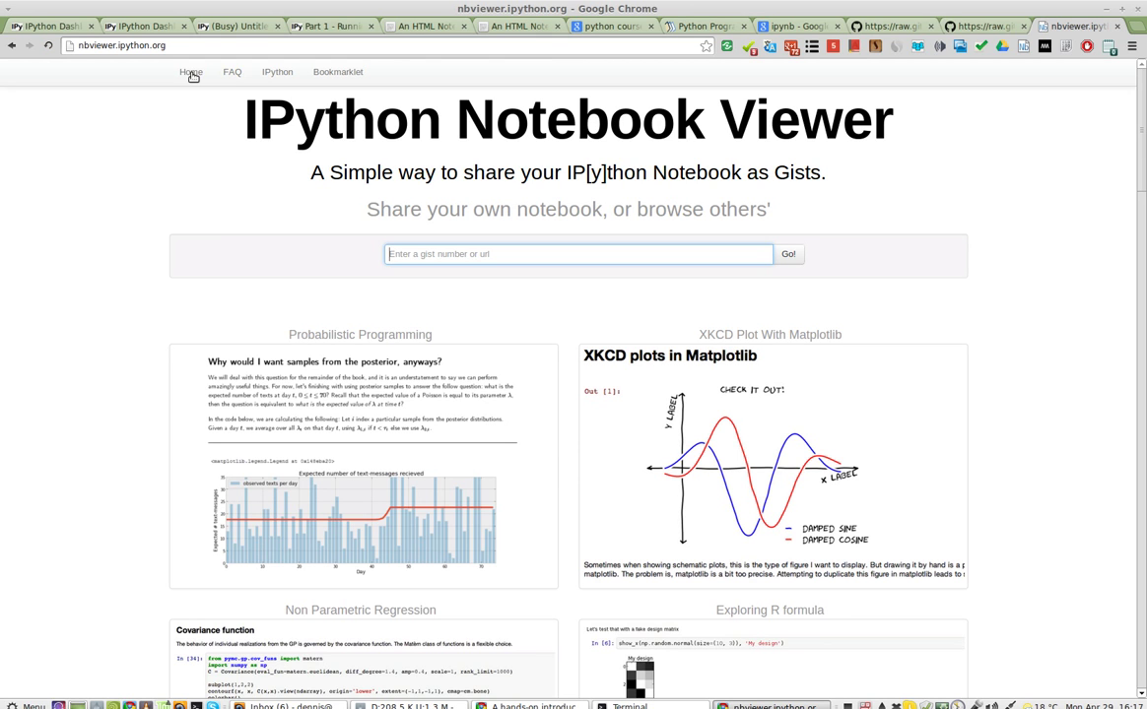
left_click(233, 73)
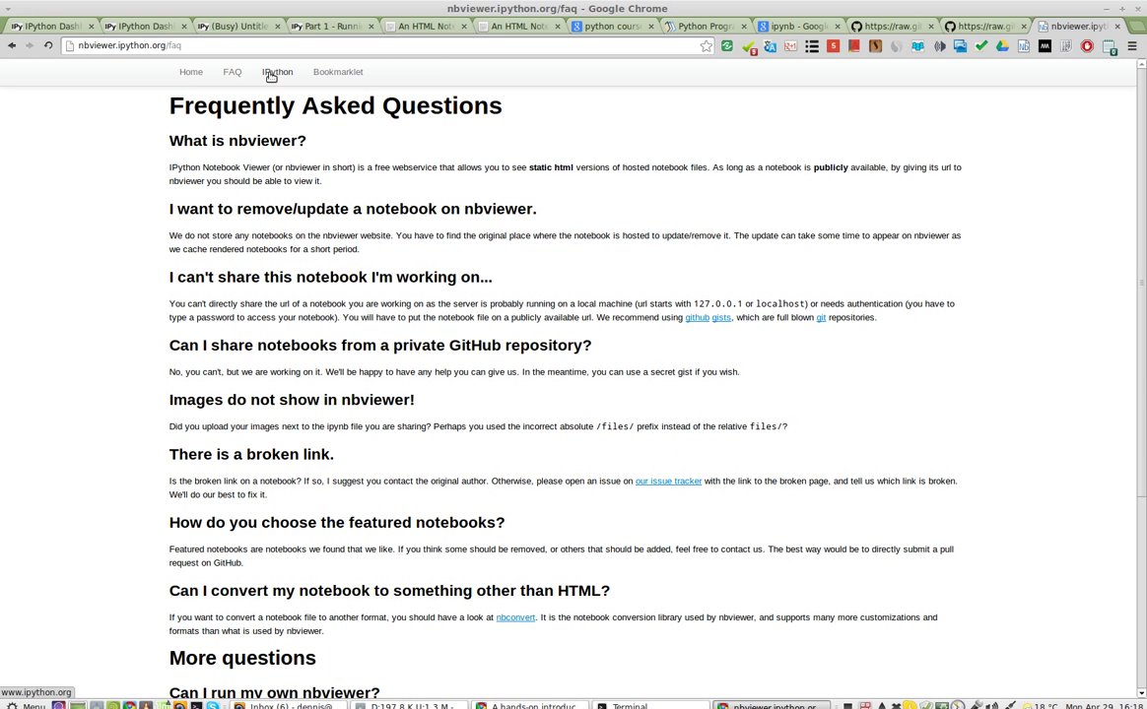
left_click(269, 76)
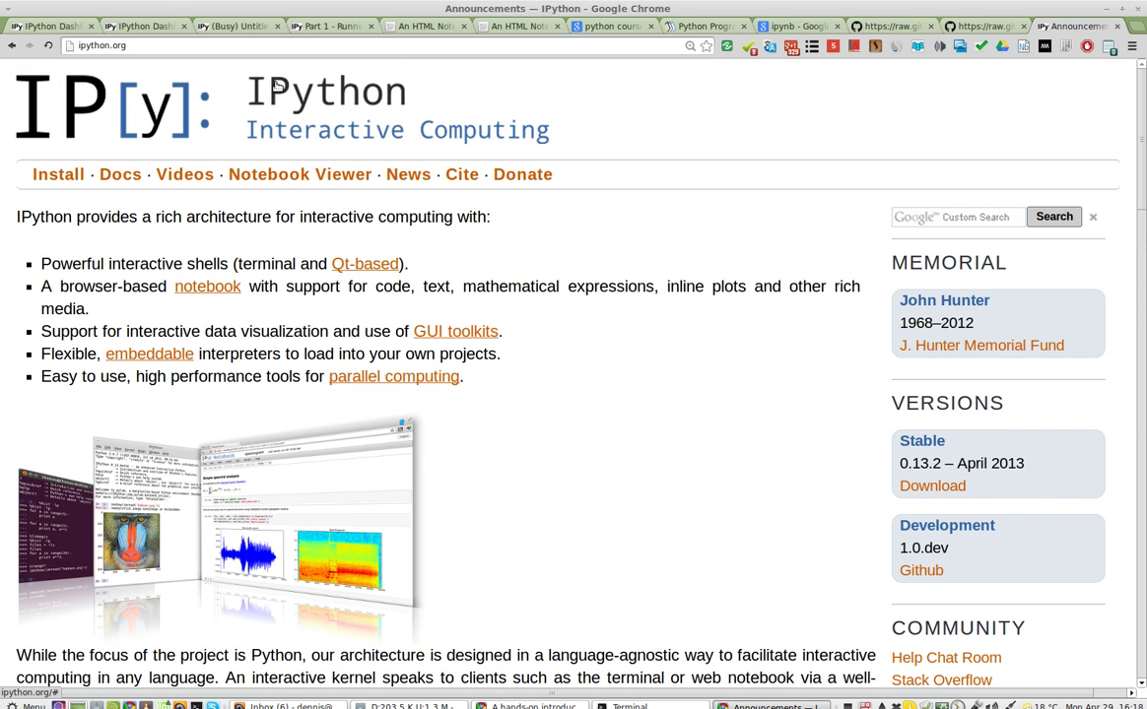
left_click(12, 46)
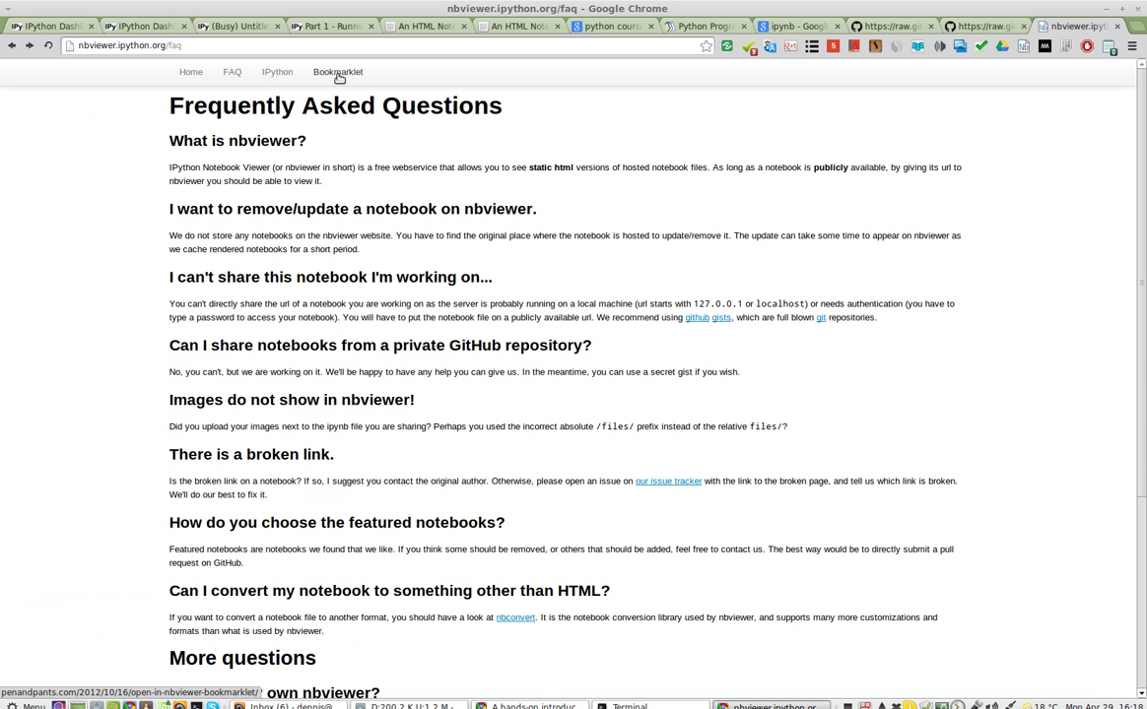
left_click(339, 75)
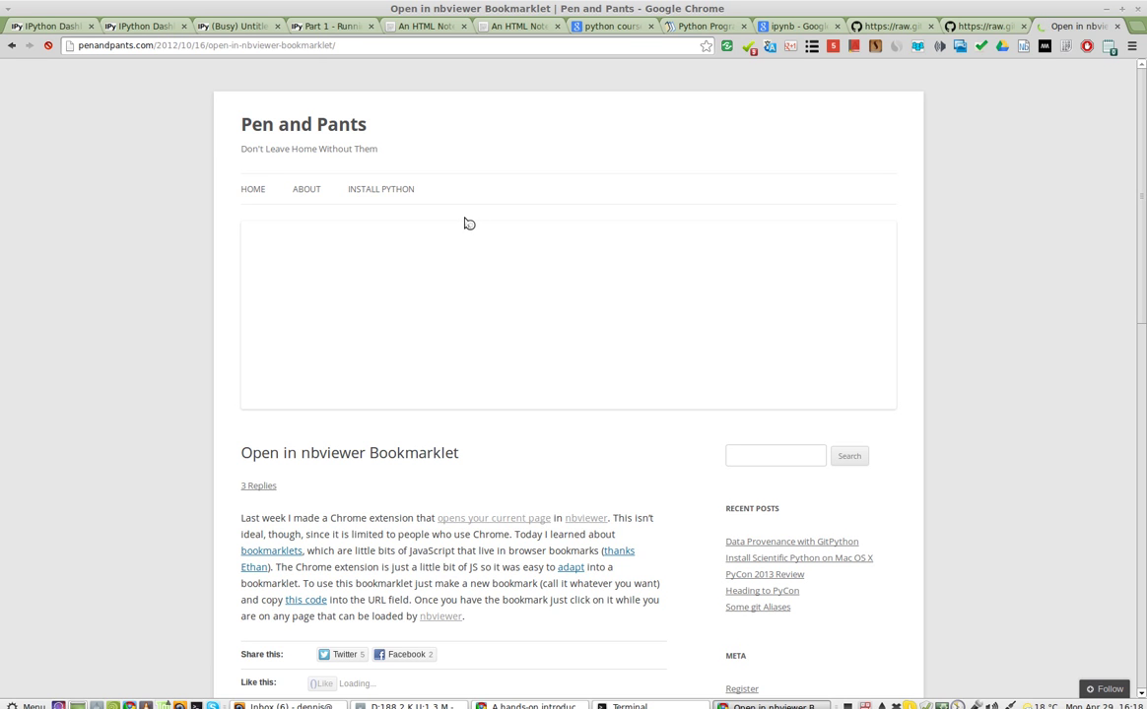
left_click(12, 45)
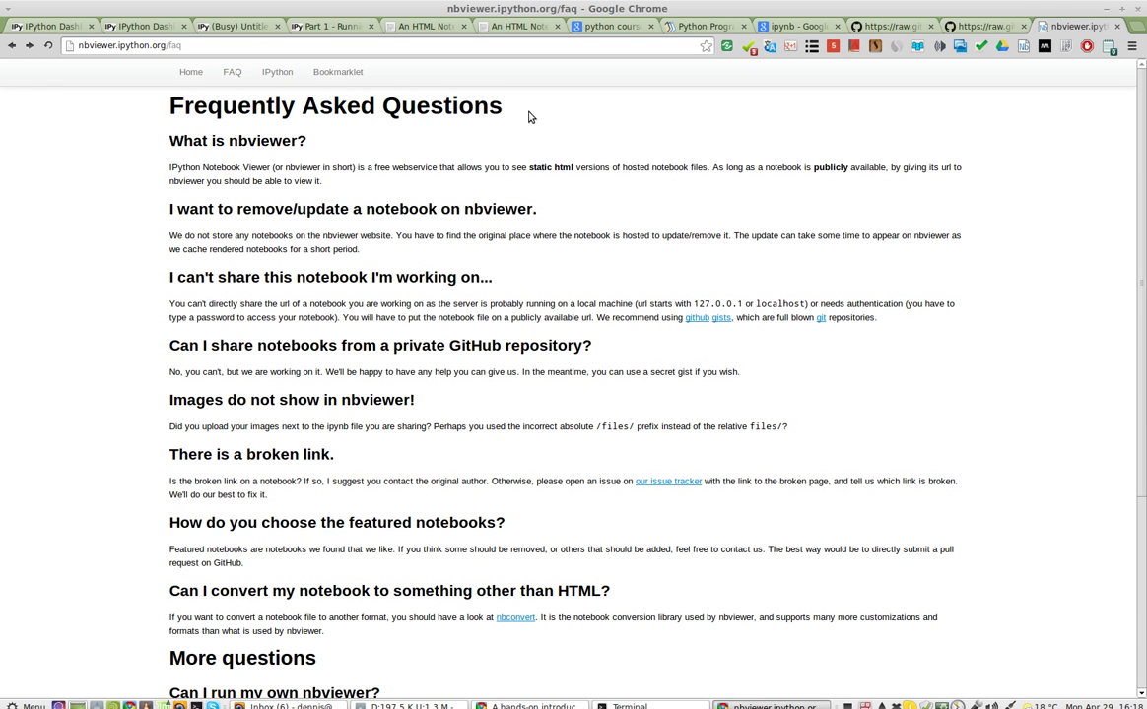
- Return to the raw Chapter 1 JSON tab and close the nbviewer FAQ tab
left_click(894, 30)
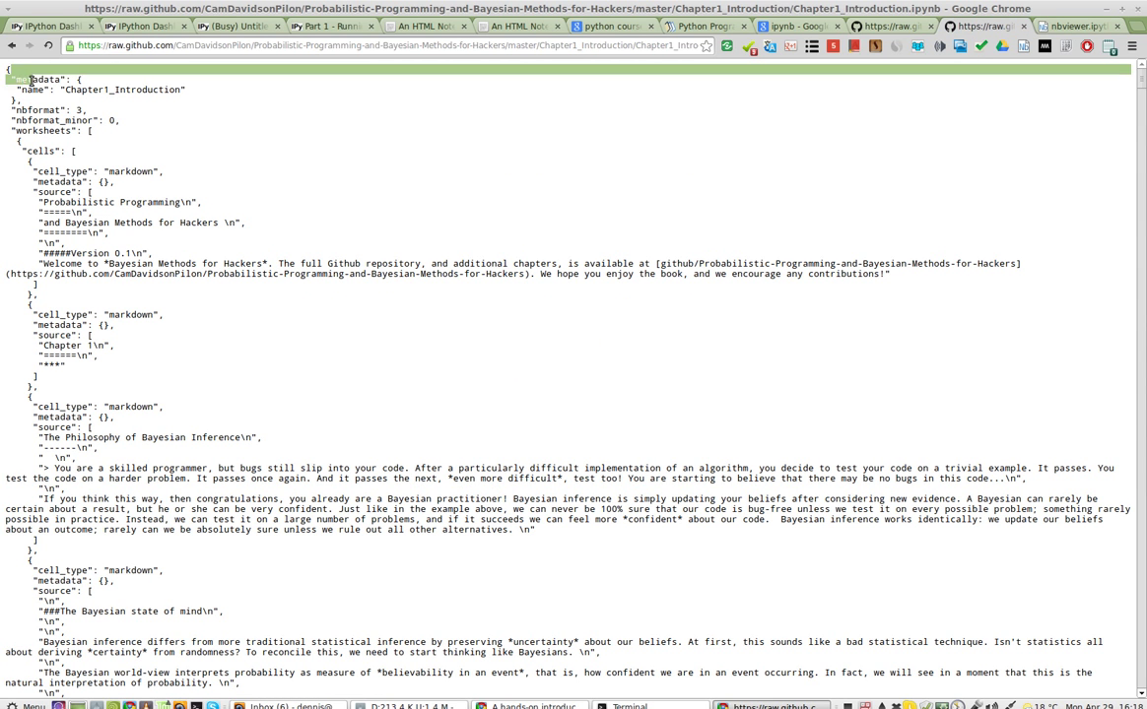
left_click_drag(9, 73, 102, 138)
left_click(283, 142)
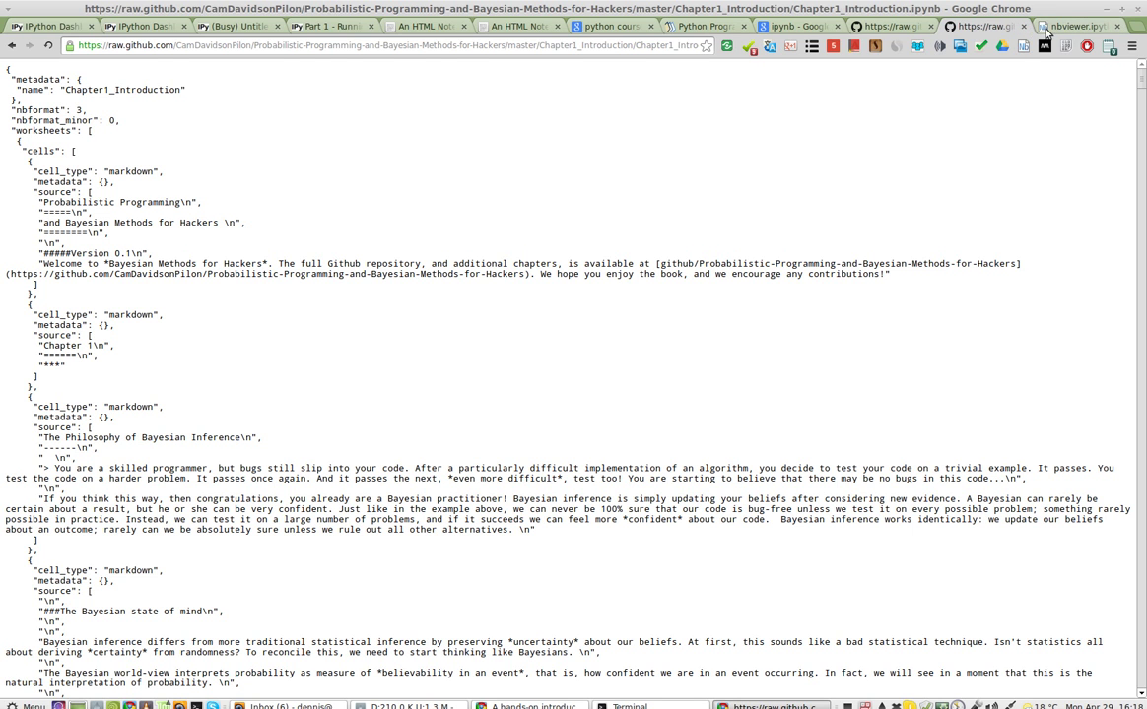
left_click(1115, 28)
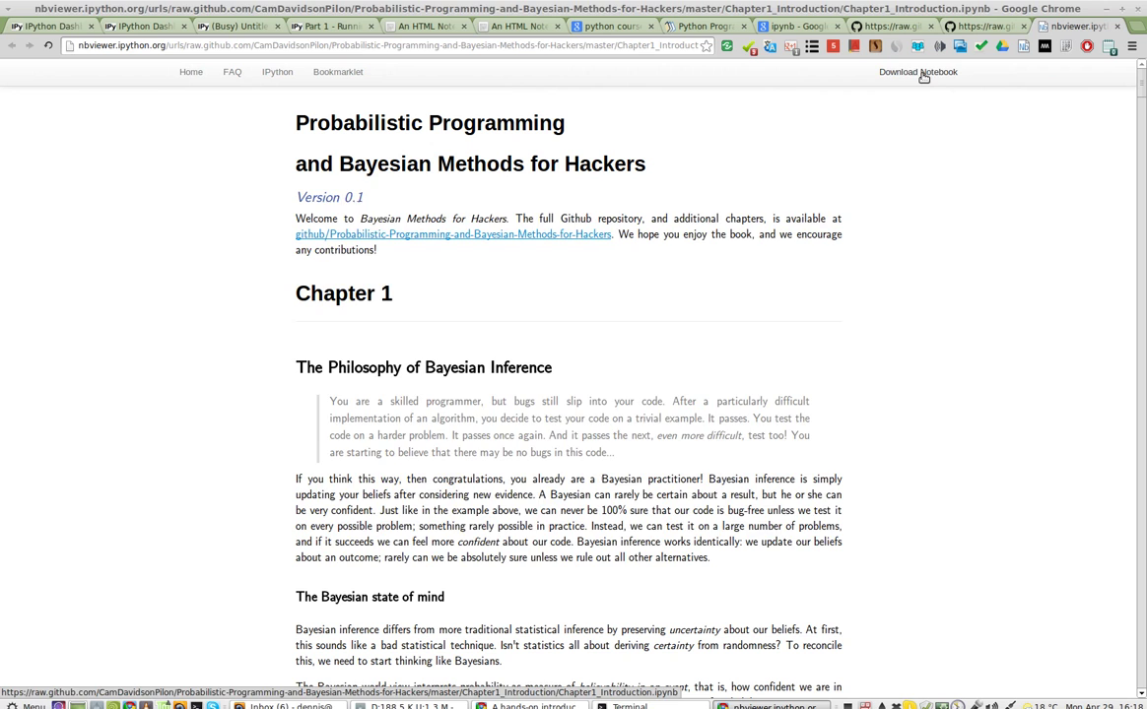
- Start the Download Notebook save and browse to dennis > Dropbox > python
left_click(923, 75)
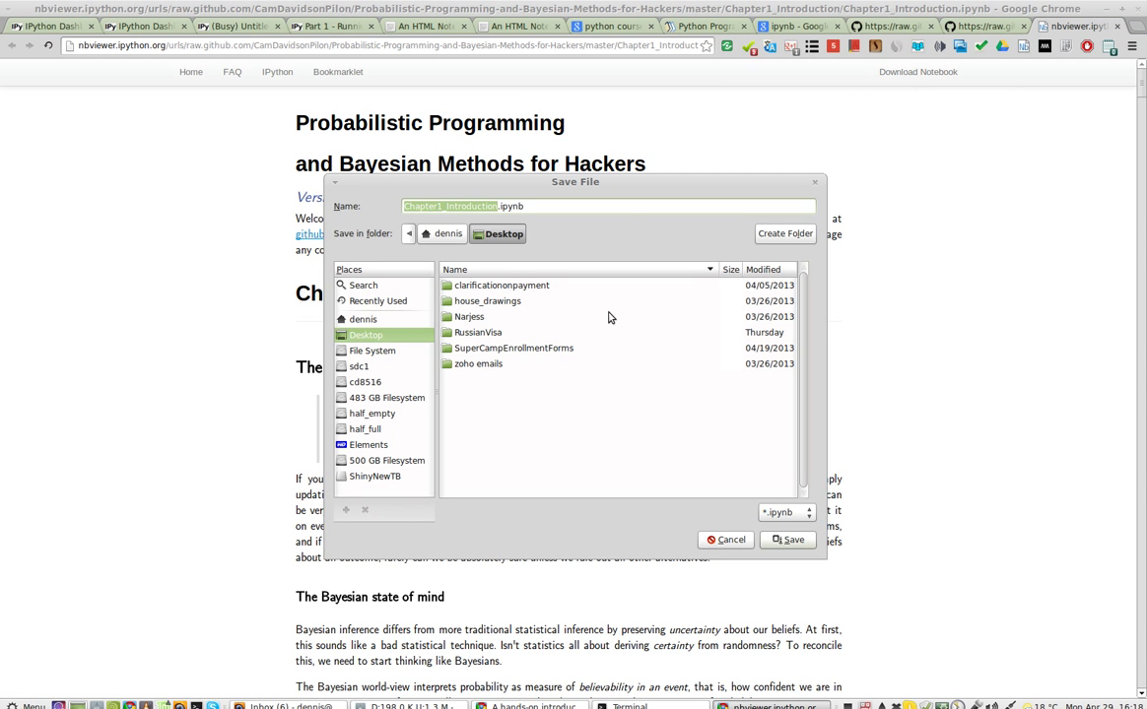
left_click(382, 325)
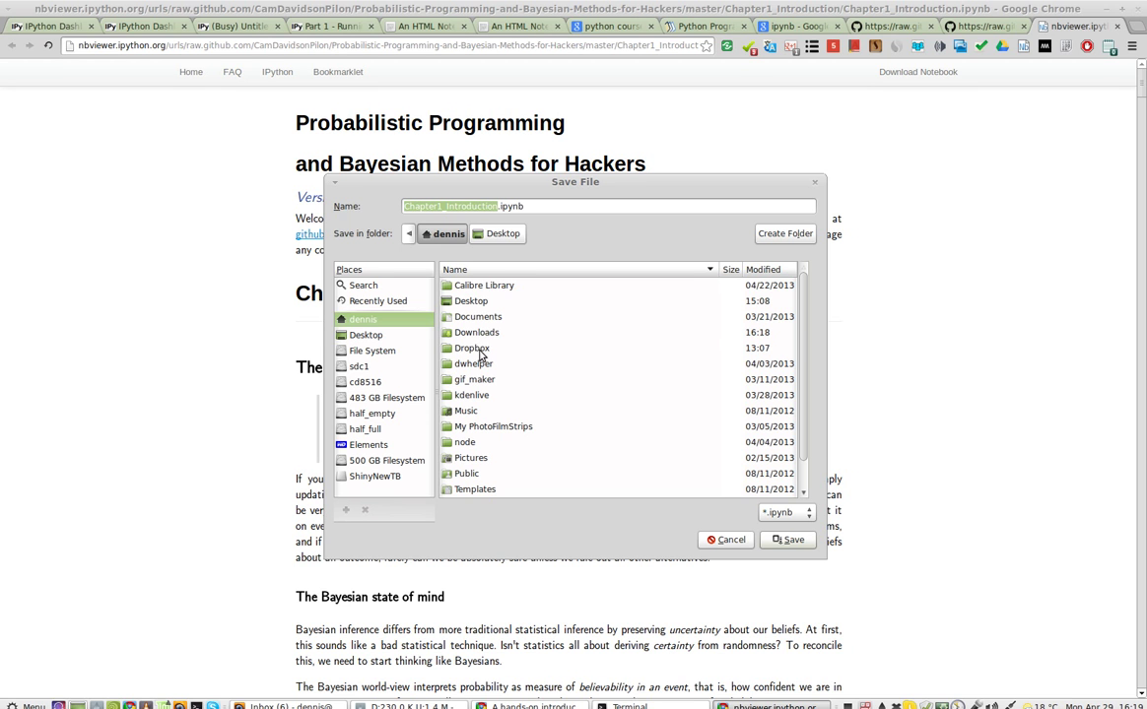
double_click(472, 348)
scroll(578, 389, "down", 3)
scroll(578, 389, "down", 2)
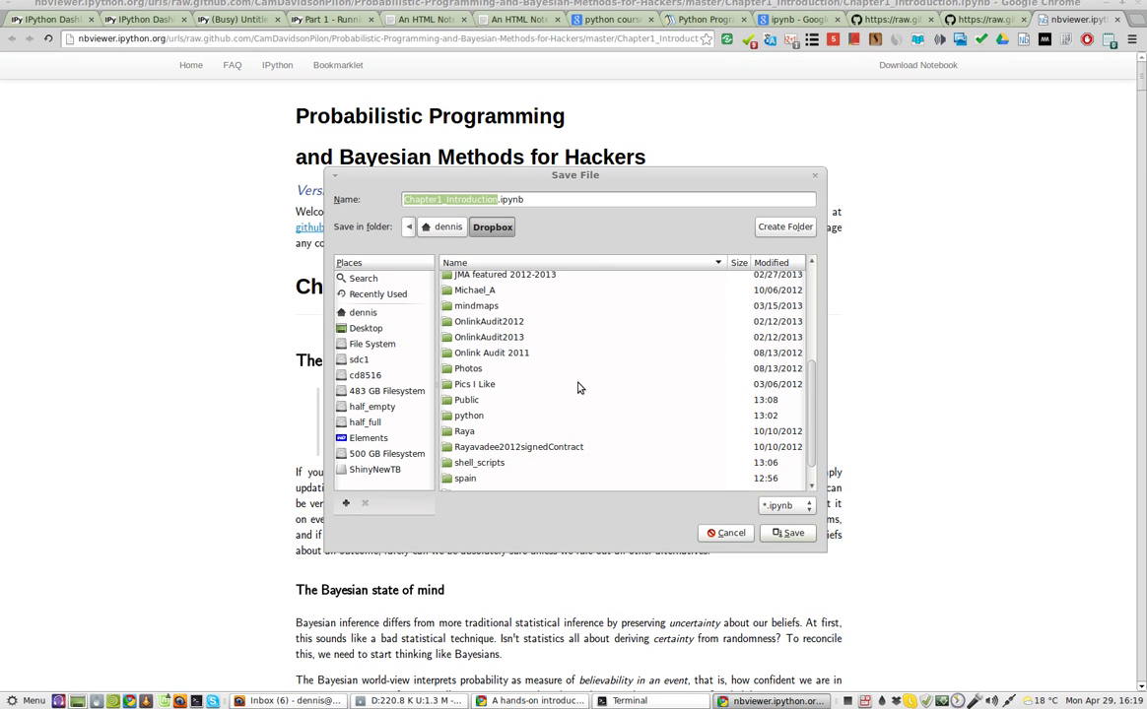
double_click(471, 415)
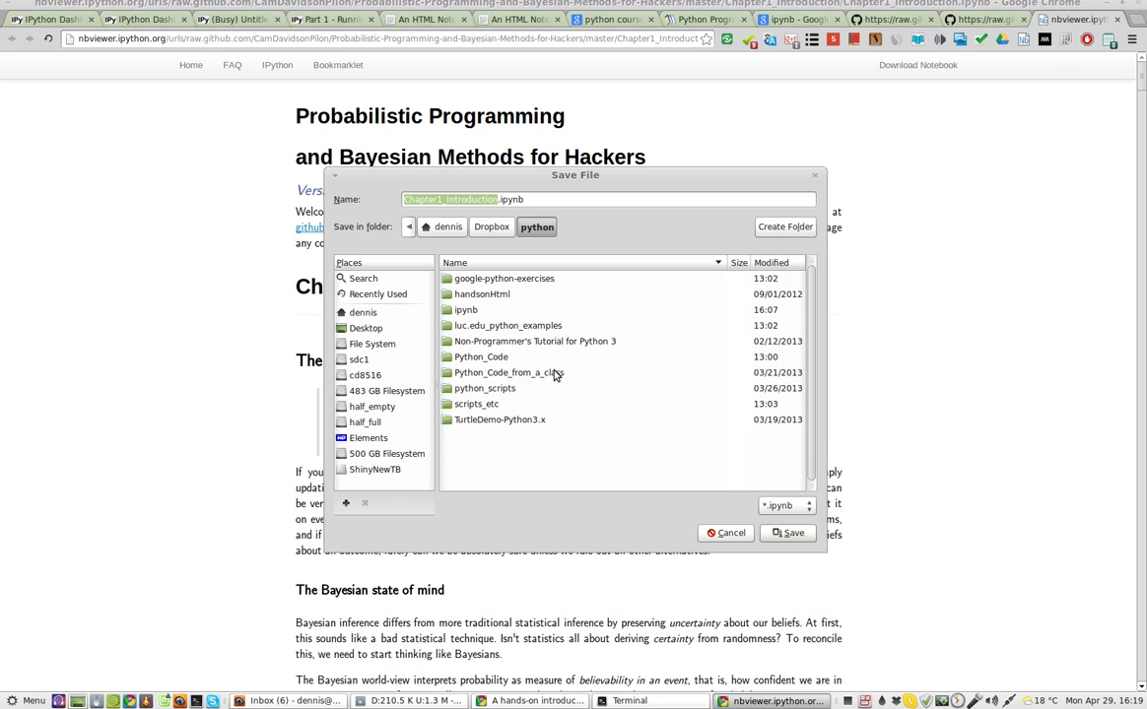
- Look inside the Python_Code, python_scripts and ipynb folders, returning to python each time
double_click(496, 360)
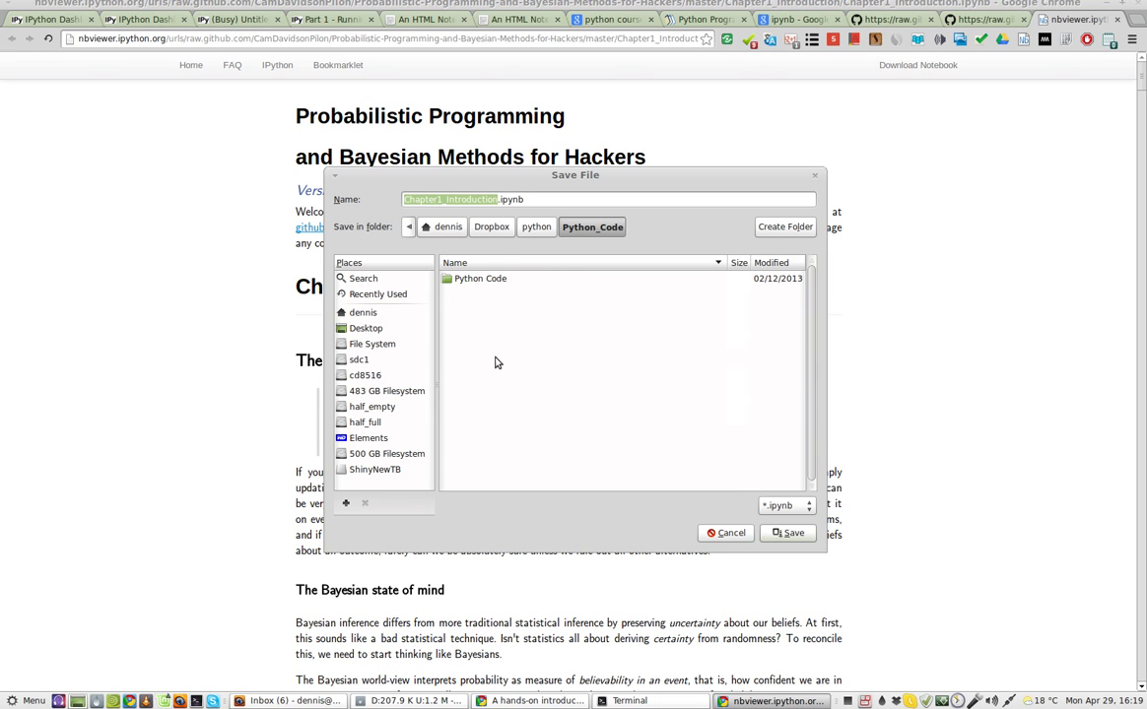
left_click(536, 227)
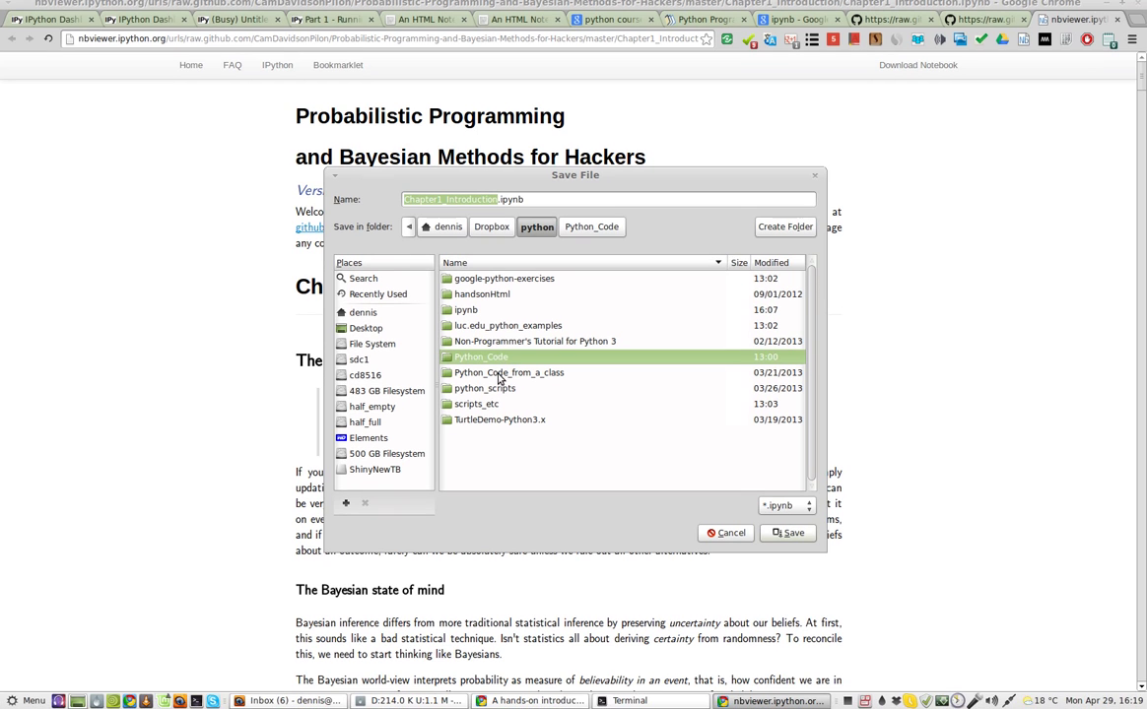
left_click(499, 390)
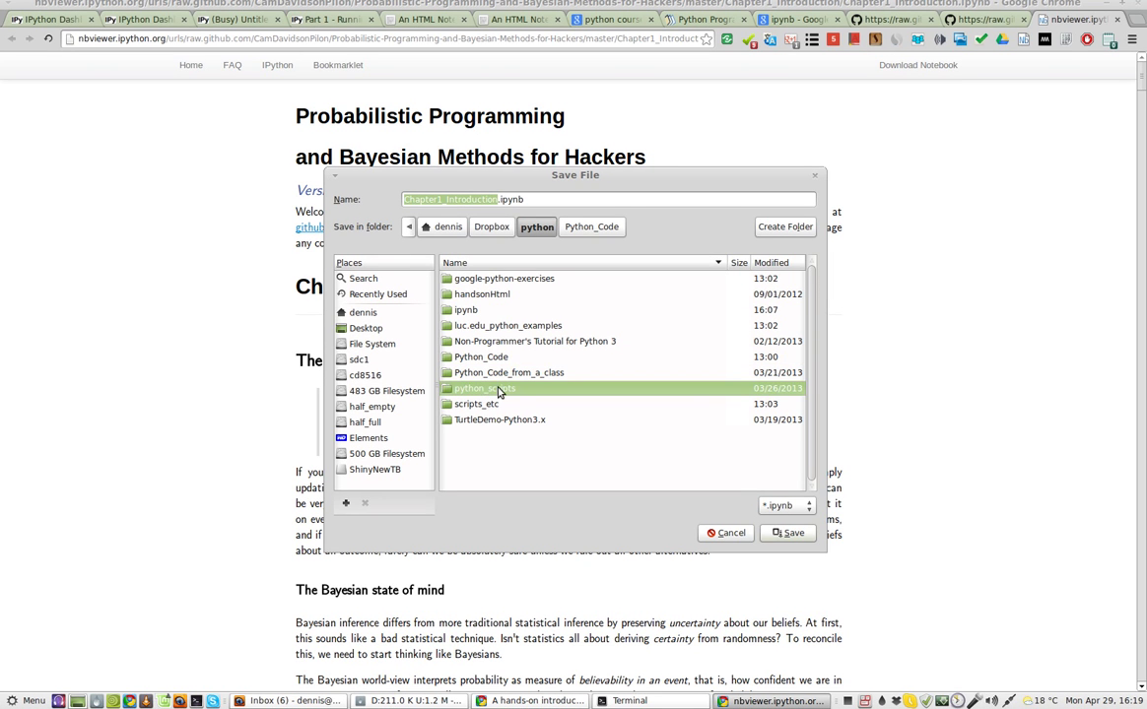
double_click(499, 390)
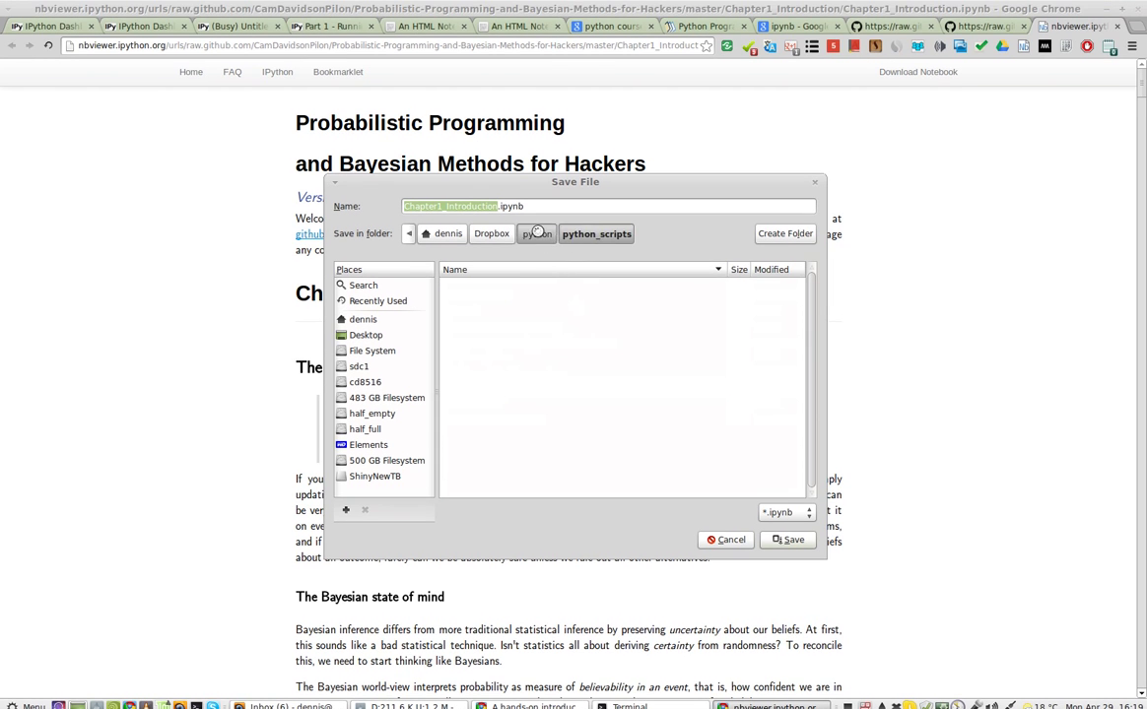
left_click(537, 232)
left_click(480, 317)
double_click(494, 322)
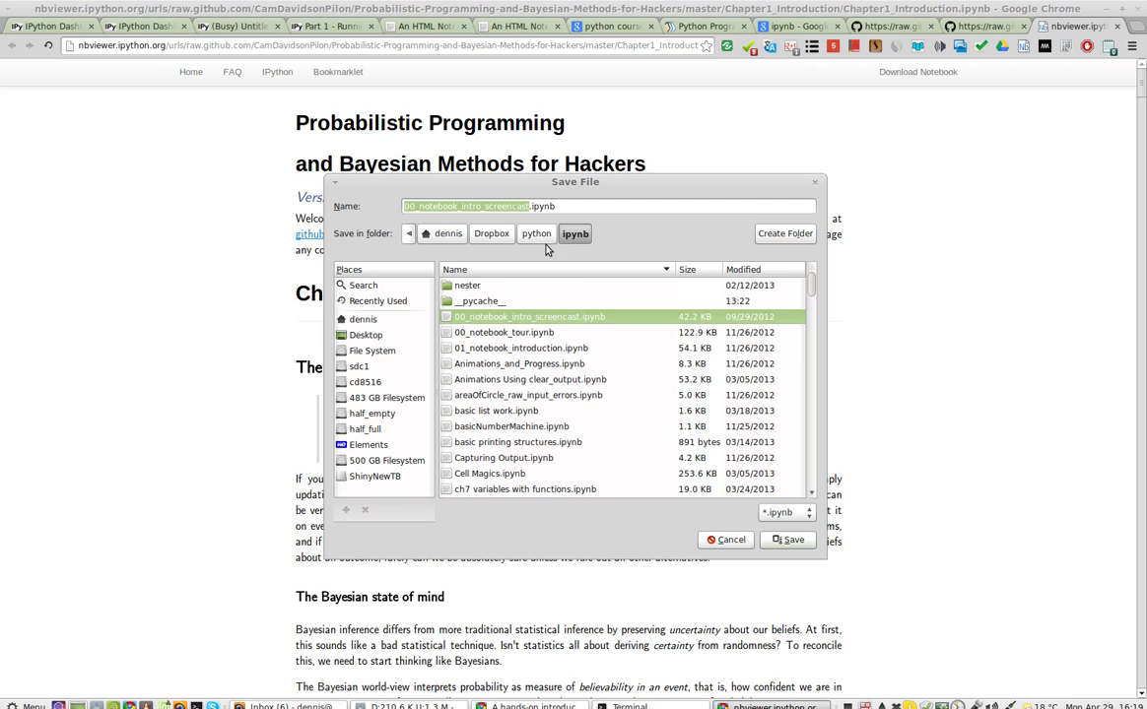
left_click(537, 235)
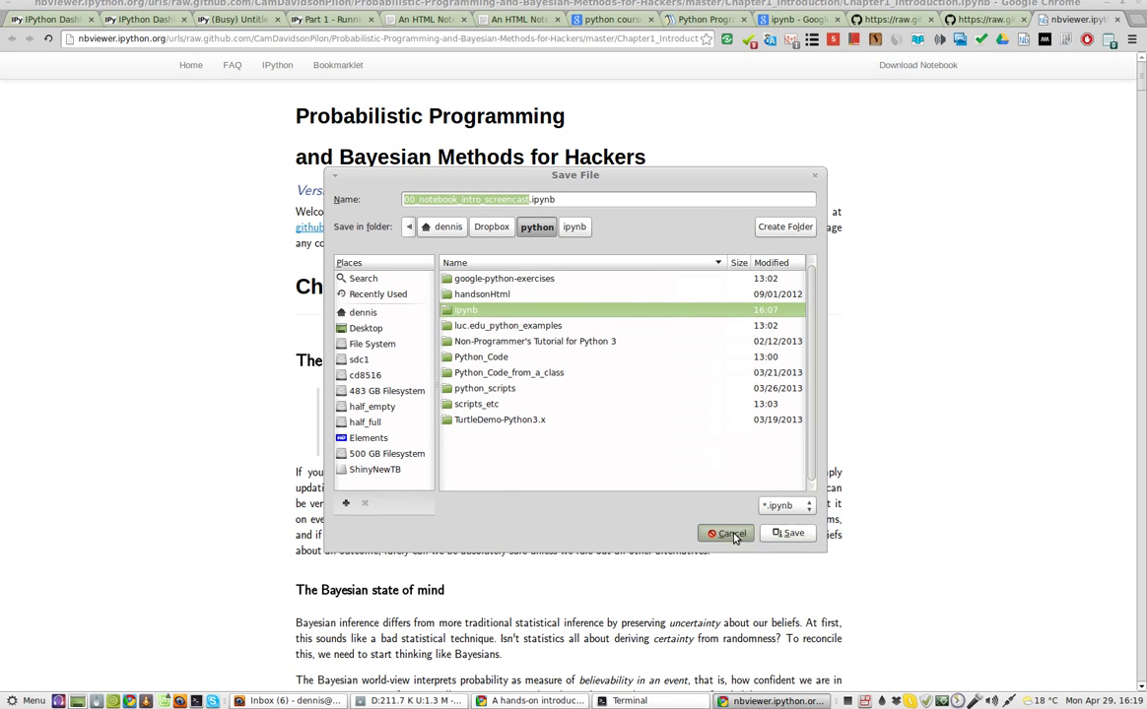
- Cancel the notebook save and show the Open in nbviewer extension's options menu
left_click(732, 534)
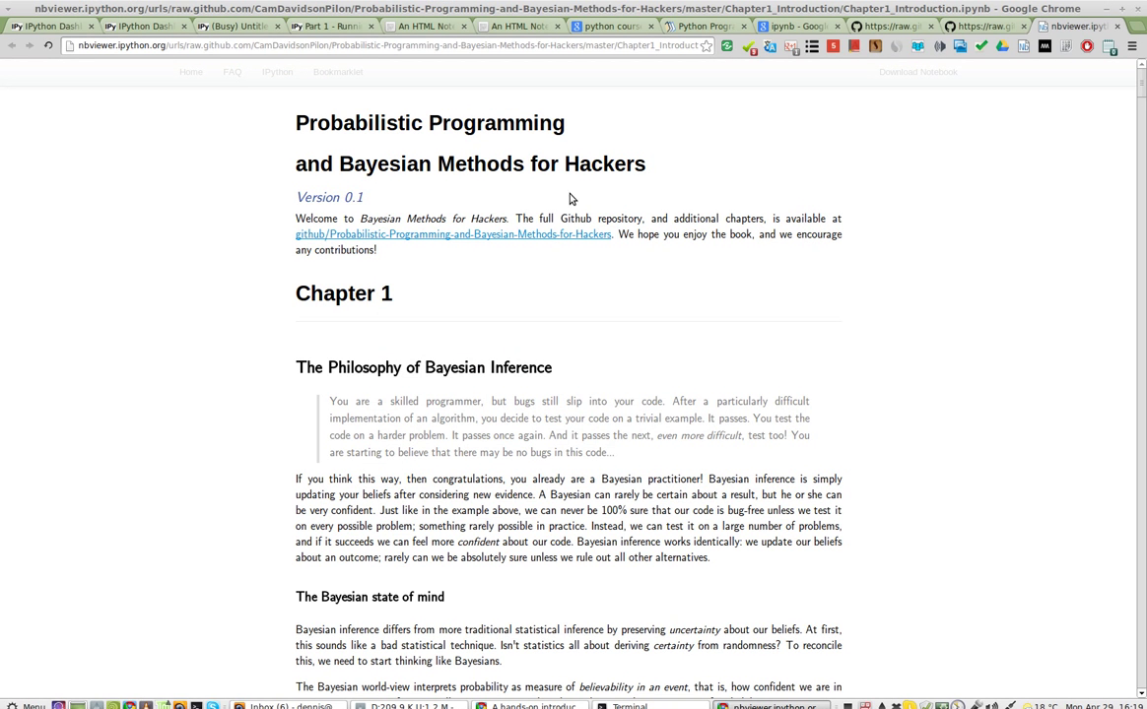
right_click(1025, 48)
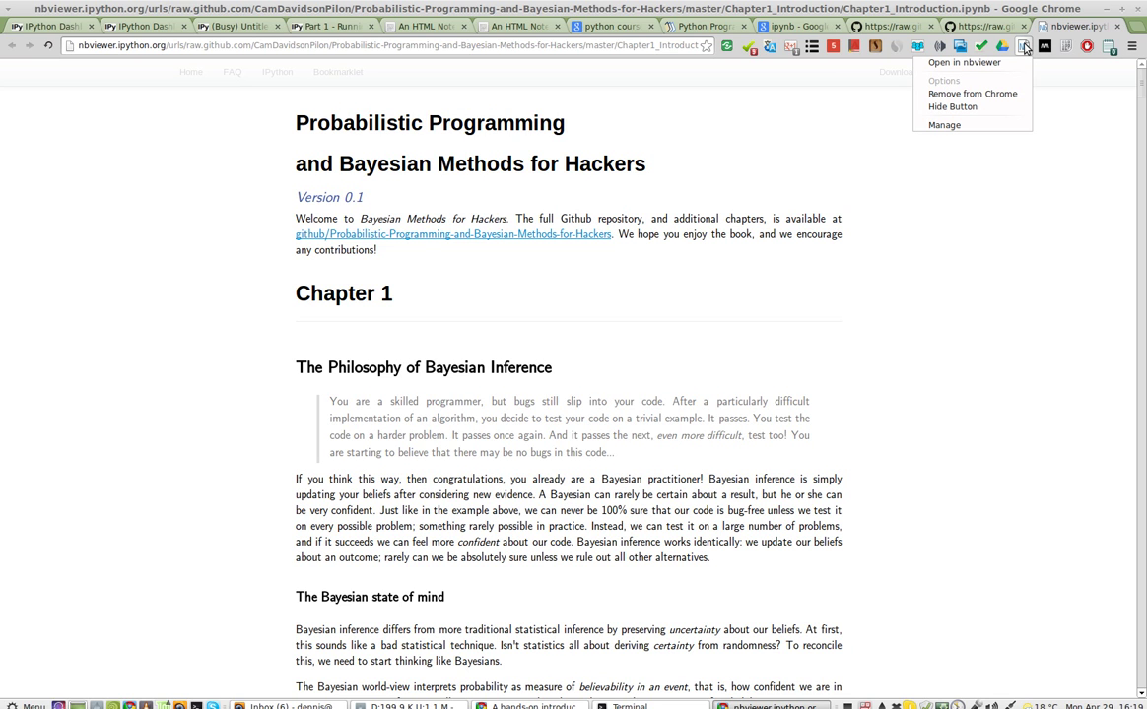